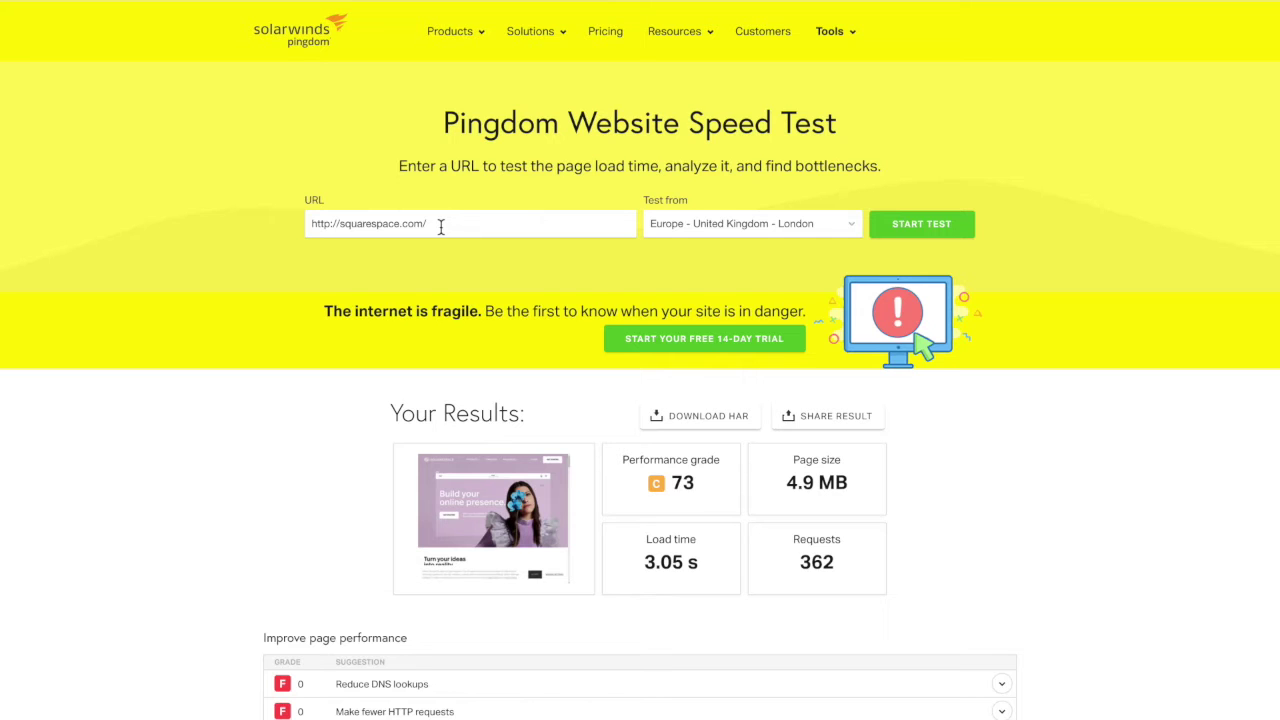
Examine the squarespace.com speed test results, from page performance and response codes to the Image entry under content size by content type.
scroll(510, 280, down, 2)
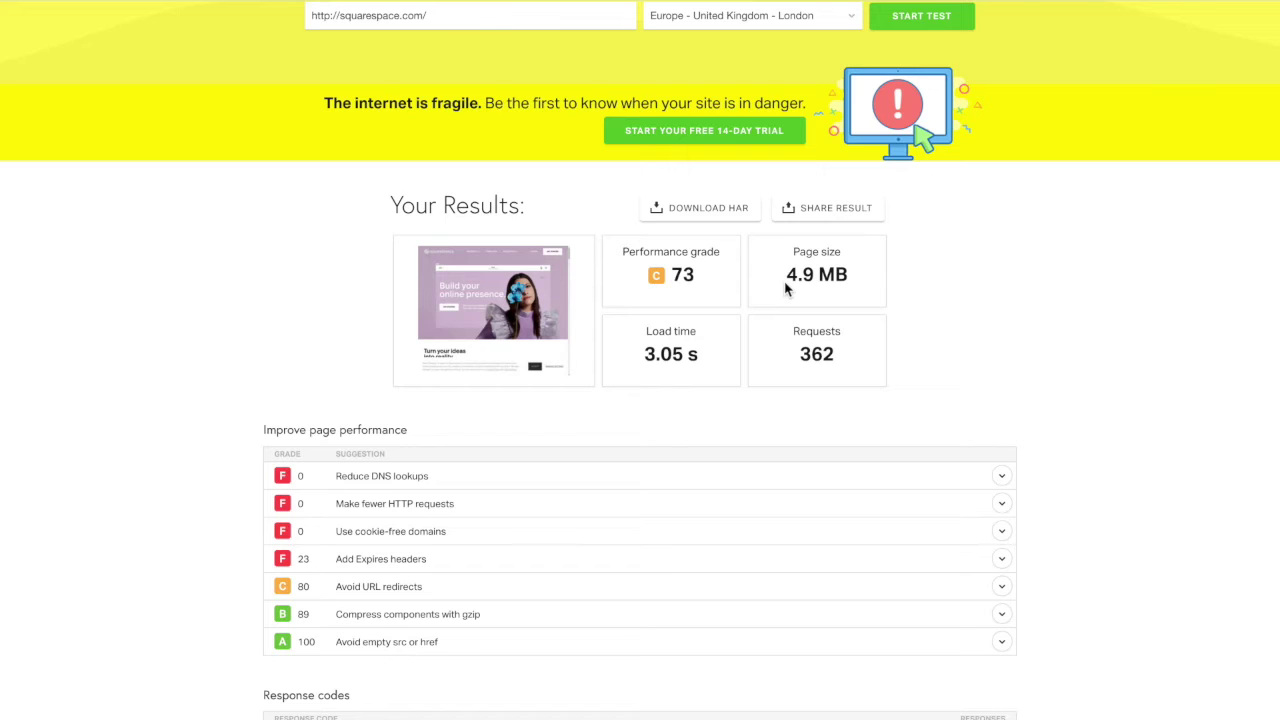
scroll(787, 287, down, 1)
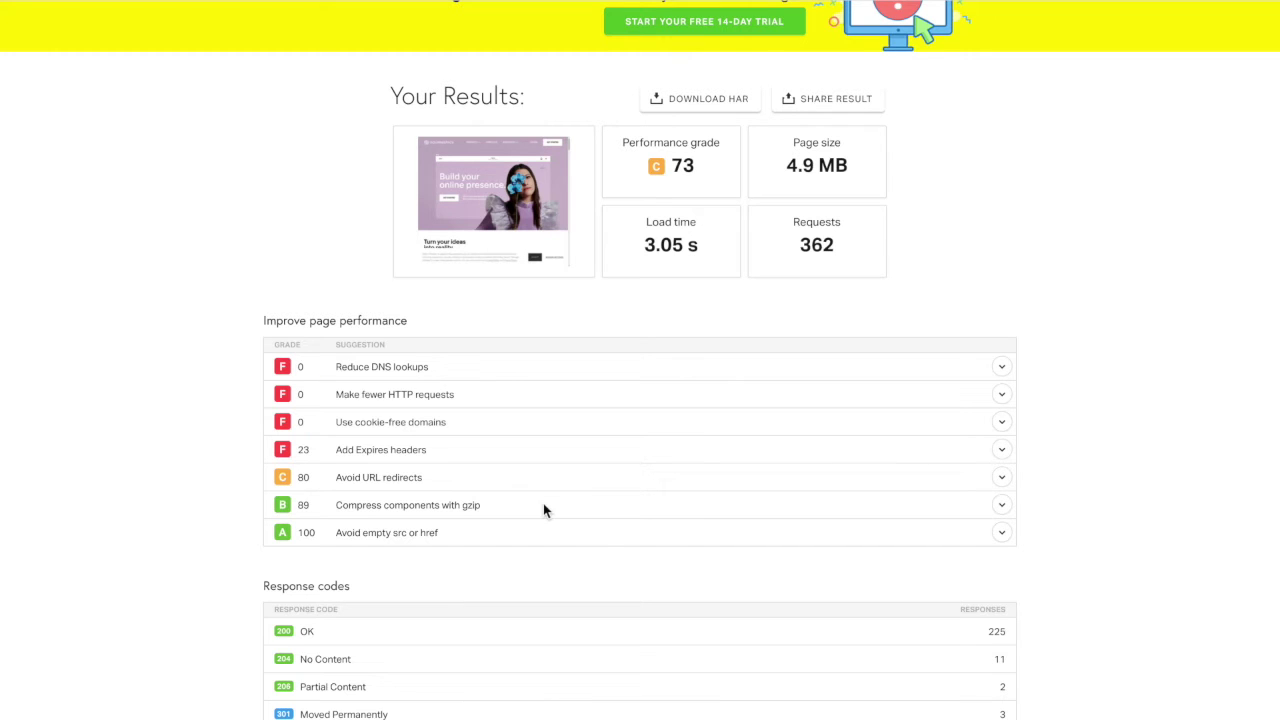
scroll(543, 503, down, 5)
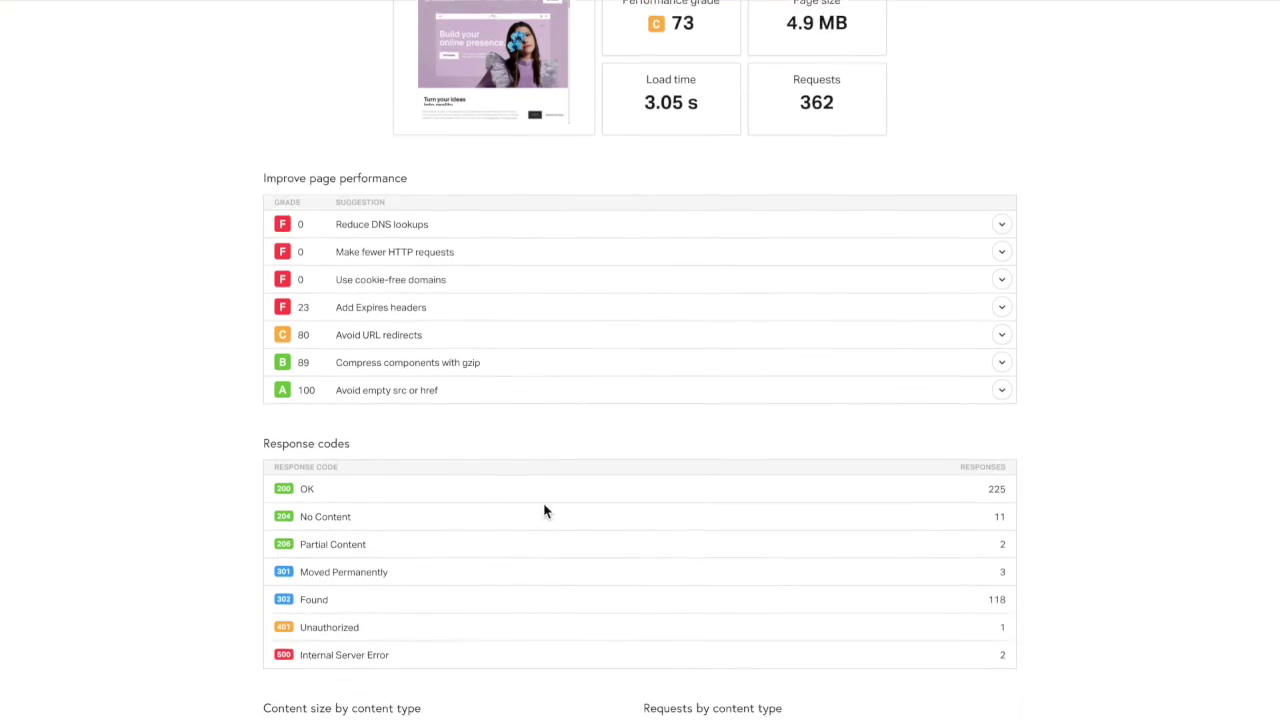
scroll(544, 511, down, 1)
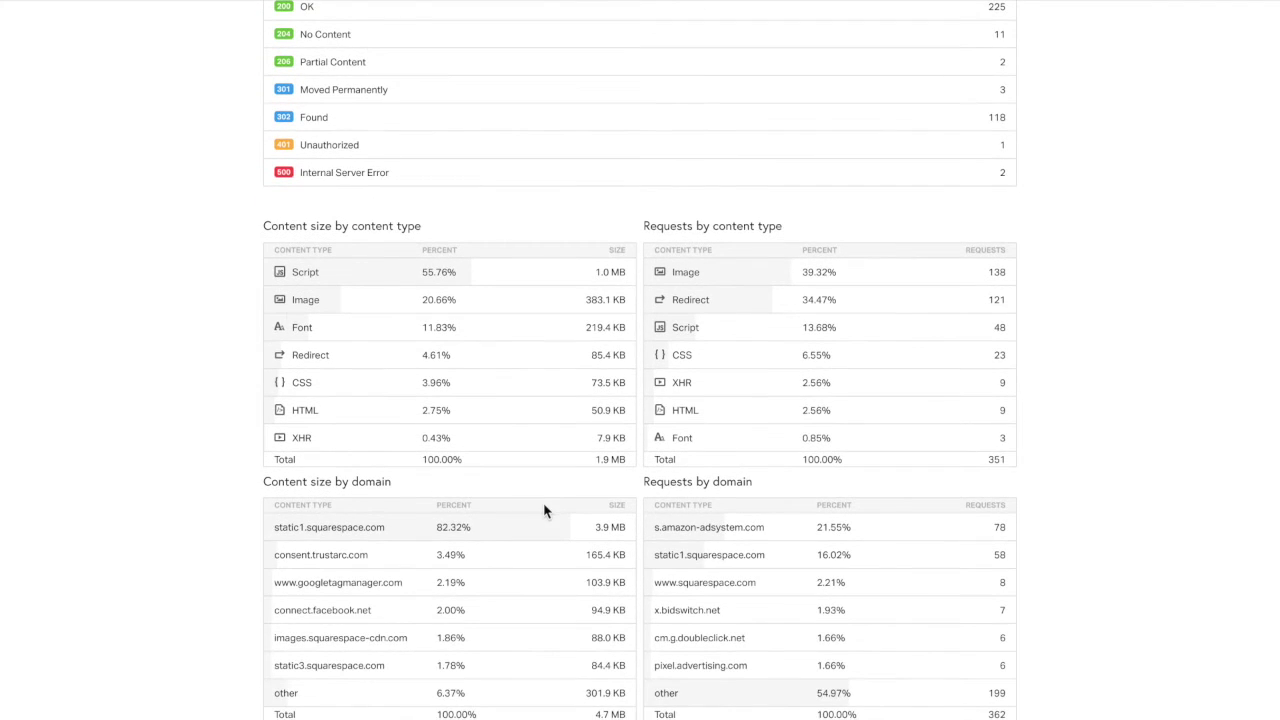
drag(269, 229, 443, 242)
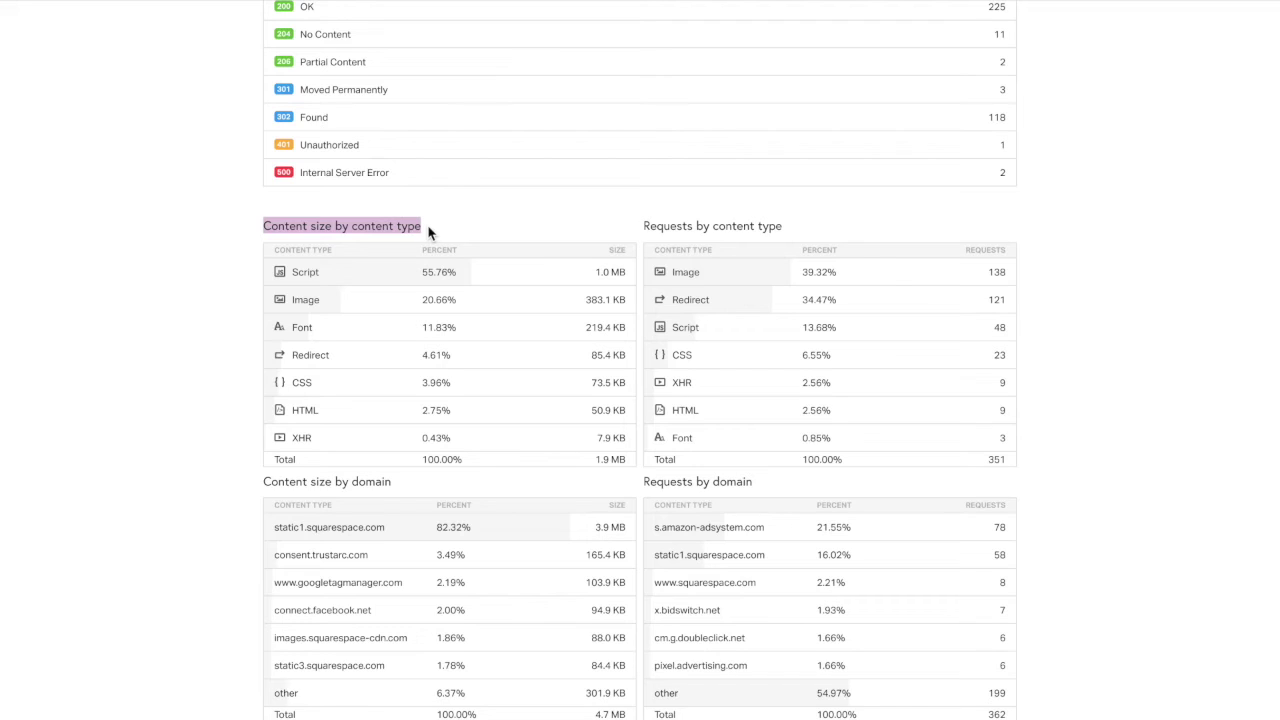
click(428, 232)
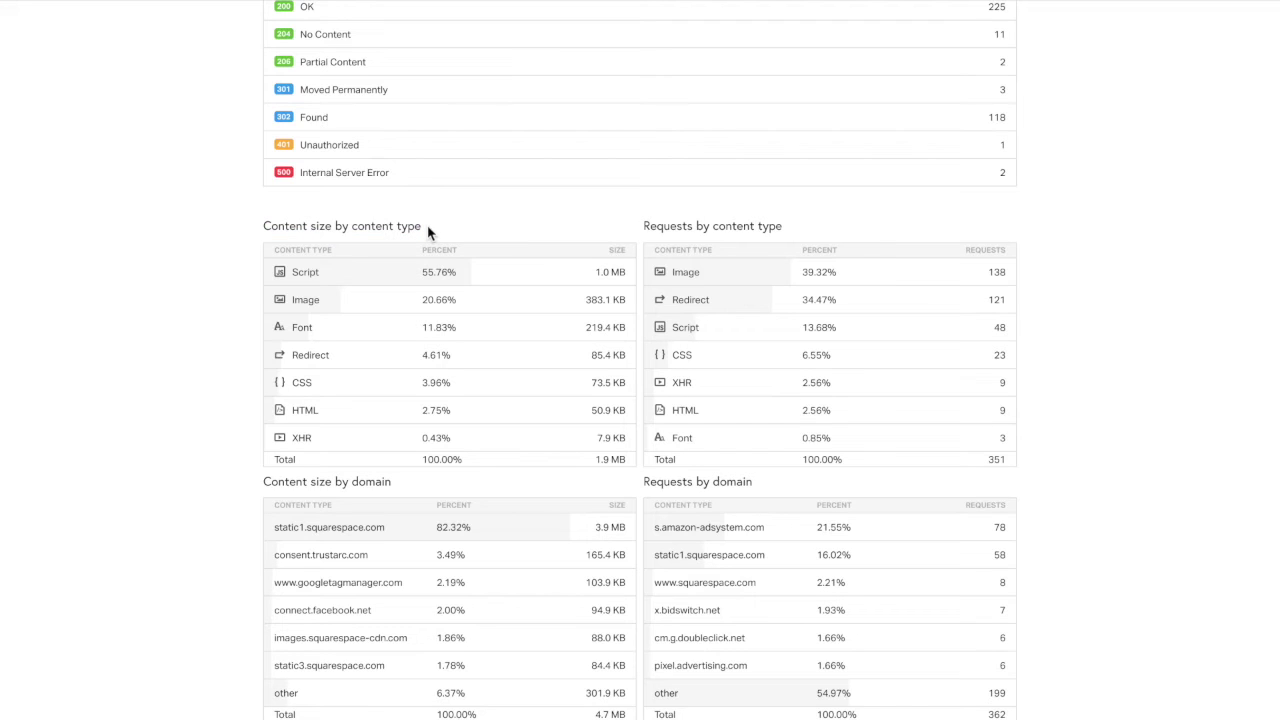
drag(343, 305, 289, 308)
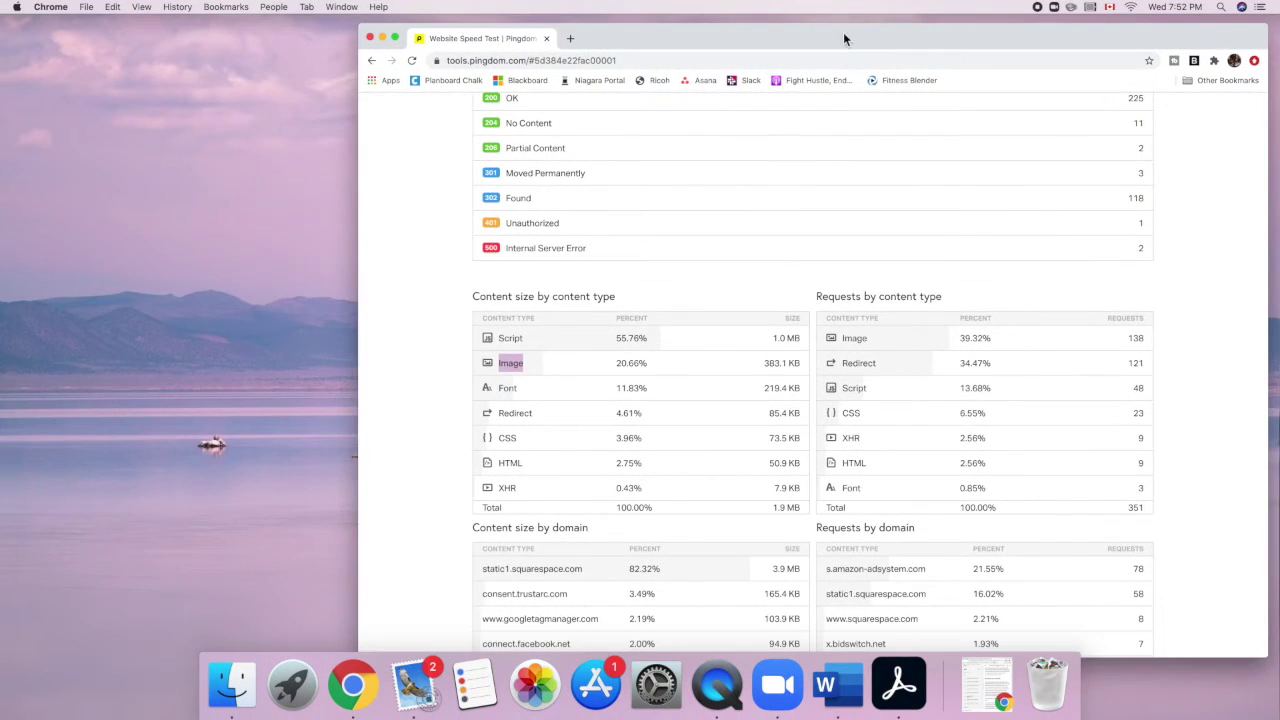
Move the browser window aside to reveal the desktop files and open xps-kLfkVa_4aXM-unsplash.jpg in Preview.
drag(843, 32, 551, 29)
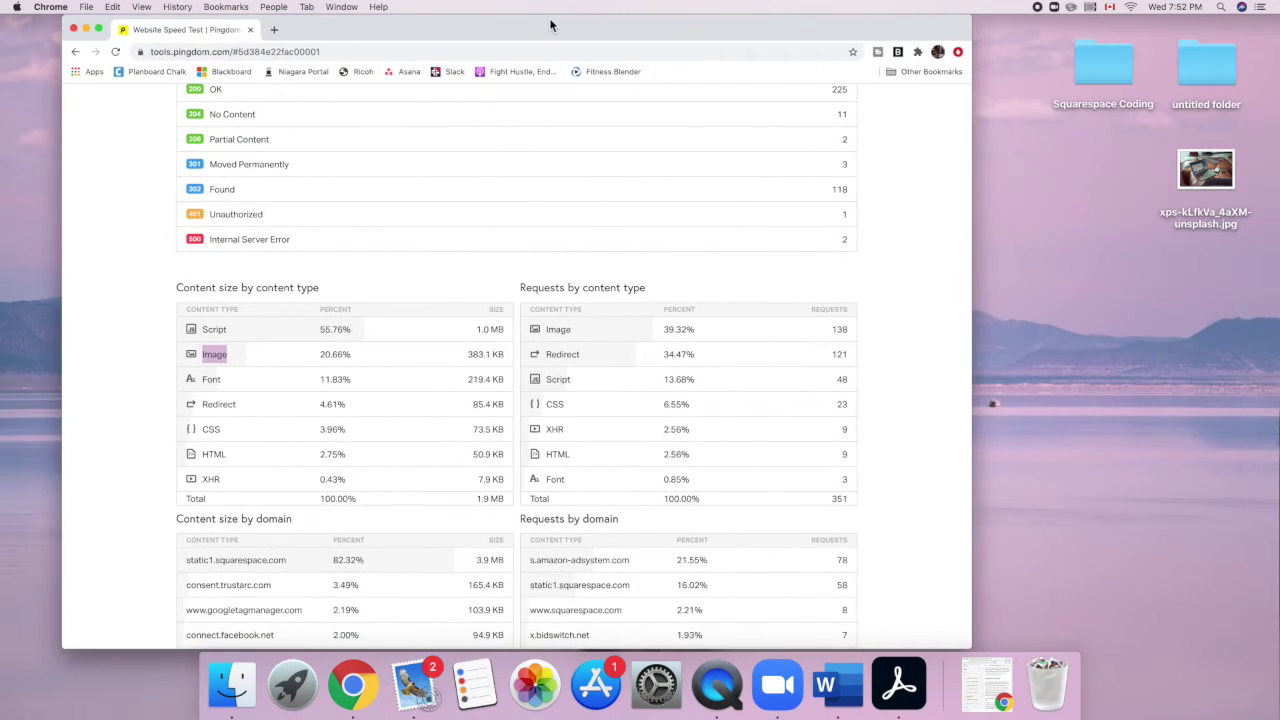
drag(1225, 218, 1215, 273)
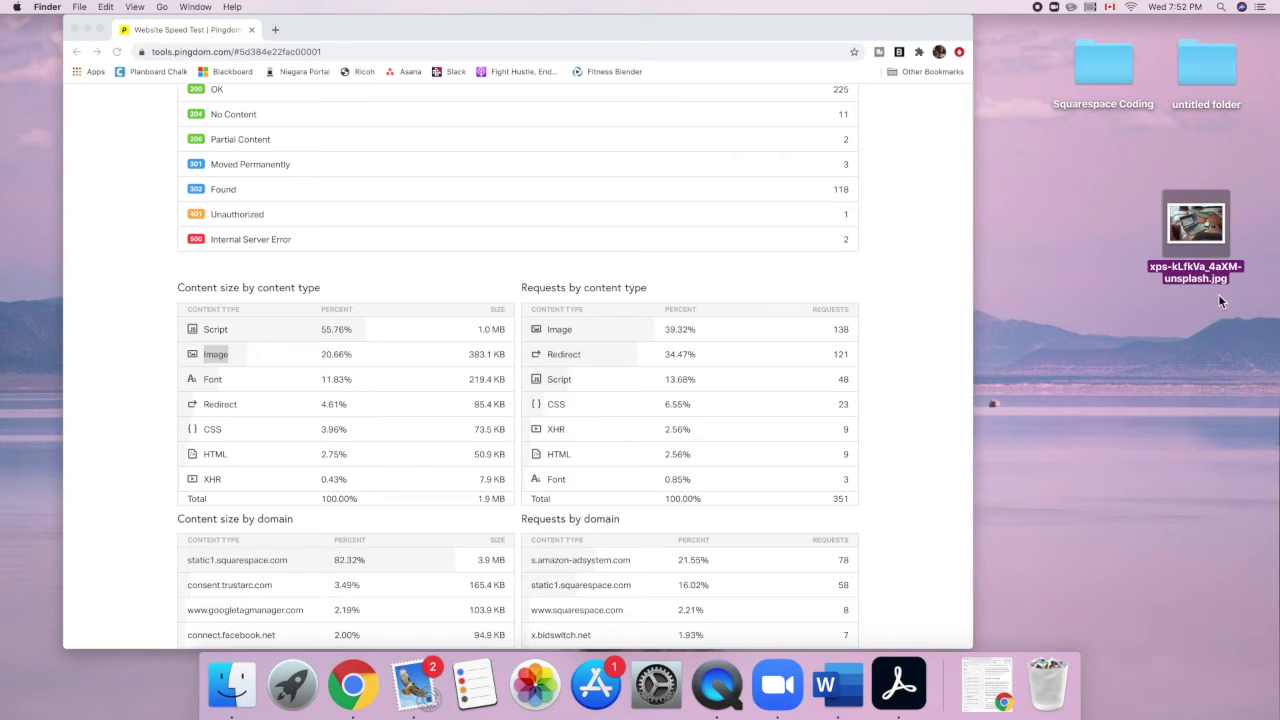
double_click(1218, 230)
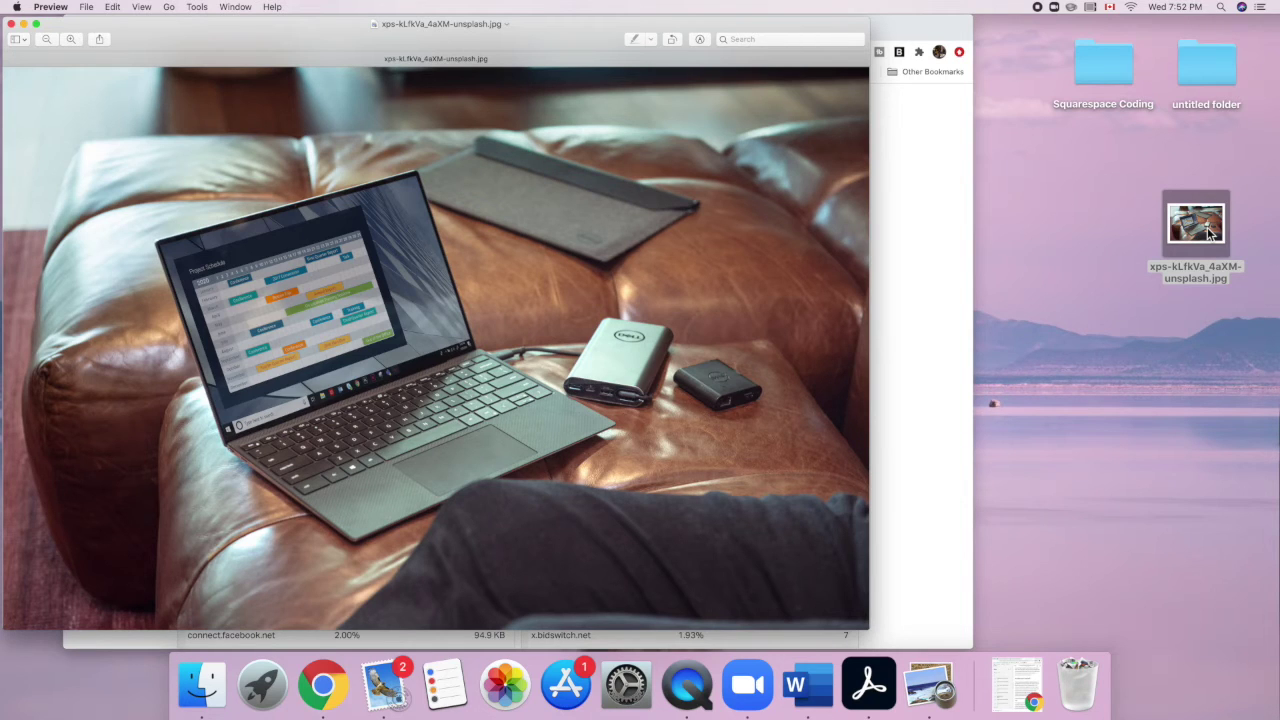
Resize the image proportionally to a width of 1500 pixels and close it.
click(196, 8)
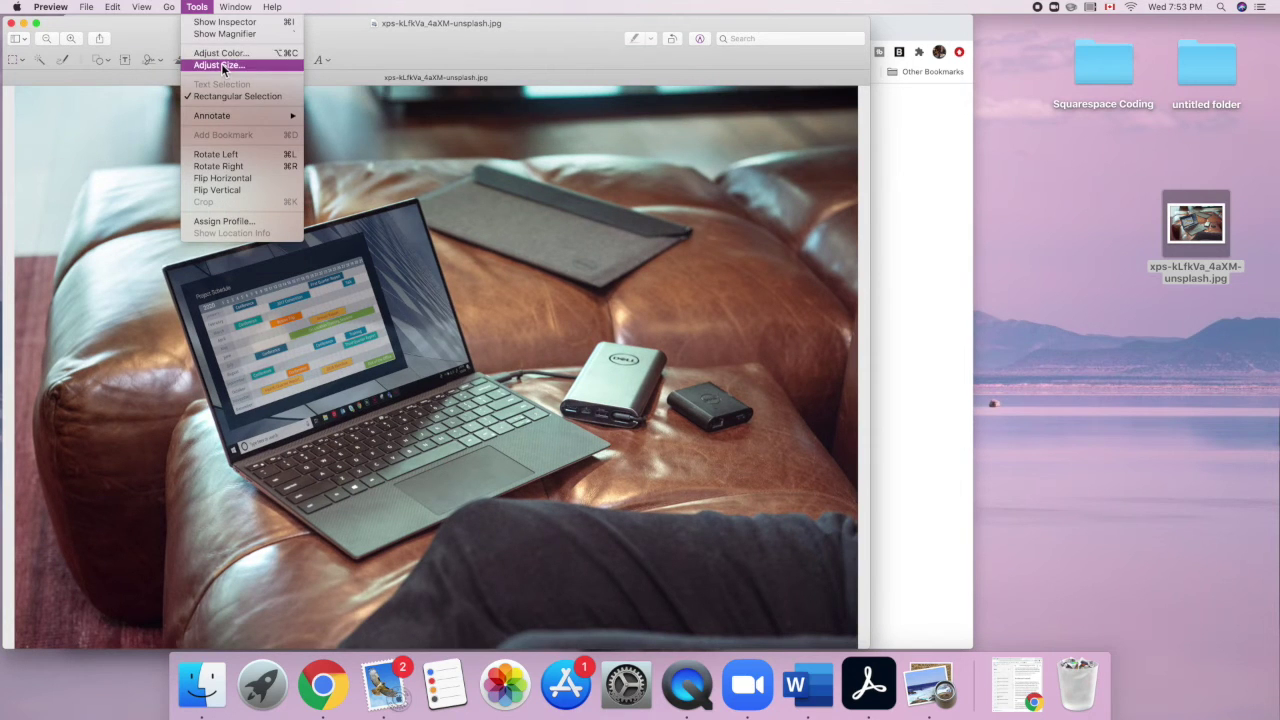
click(221, 64)
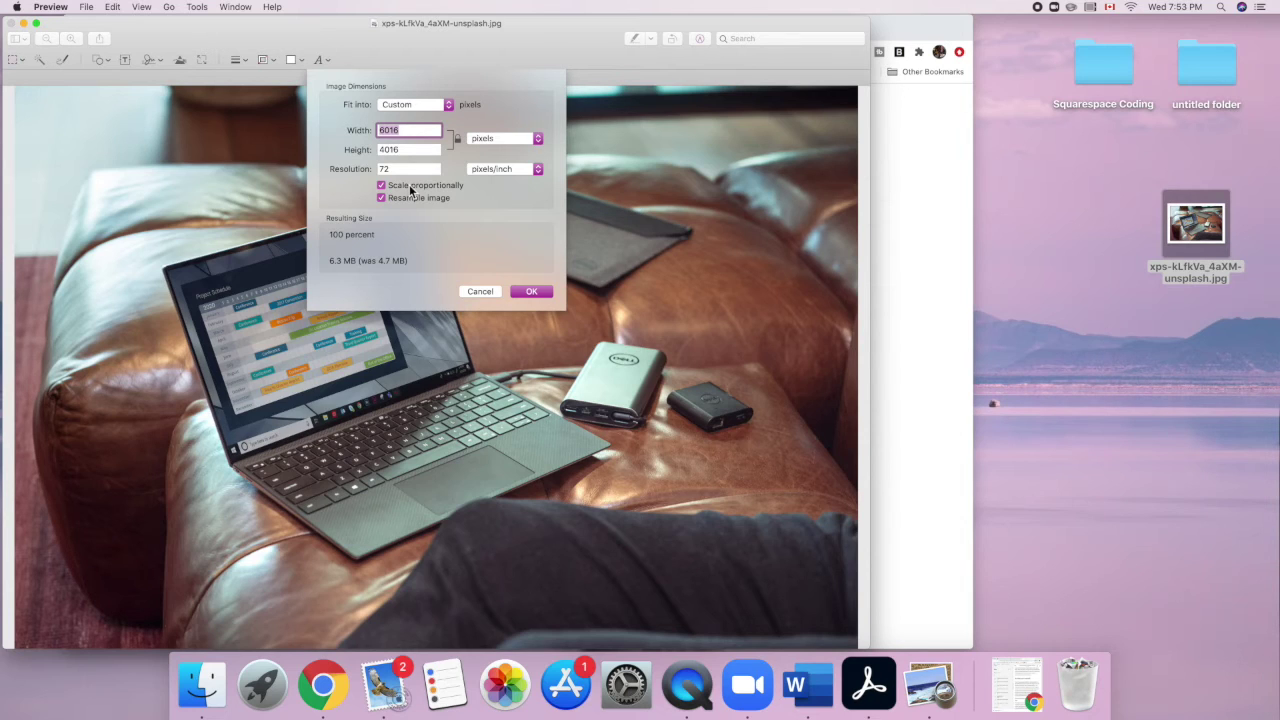
text(1)
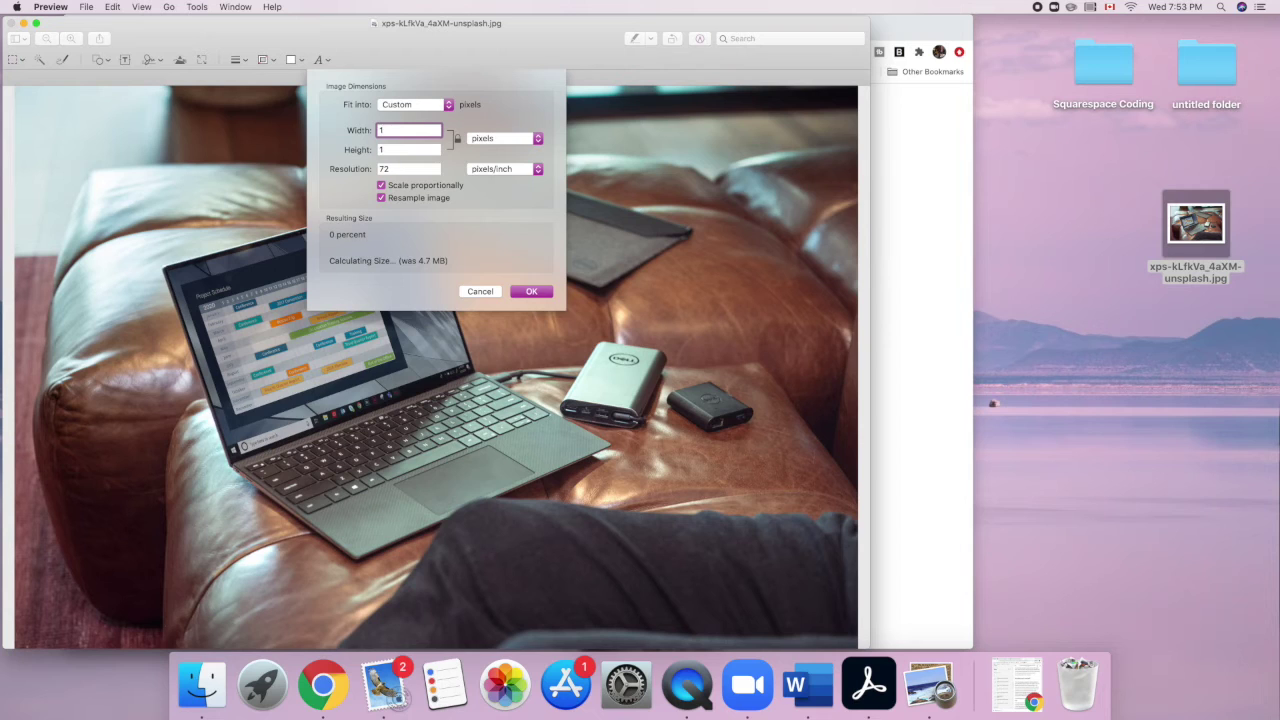
text(500)
key(Return)
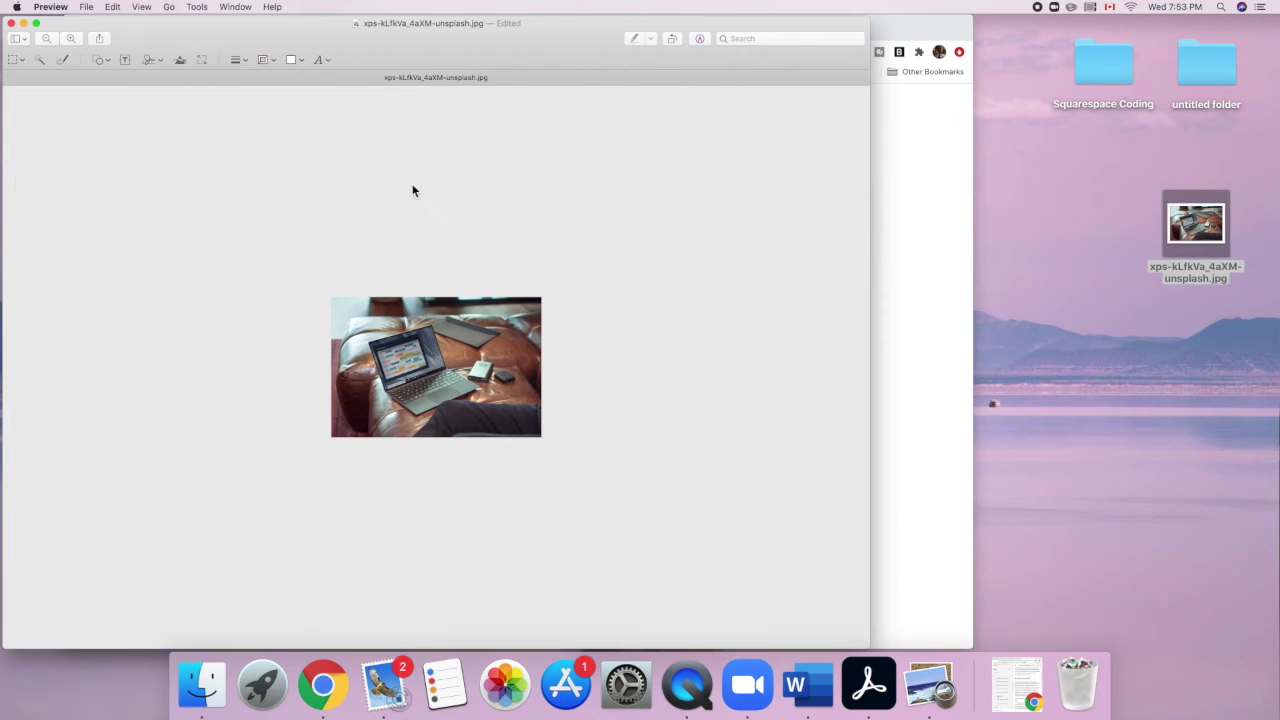
click(11, 22)
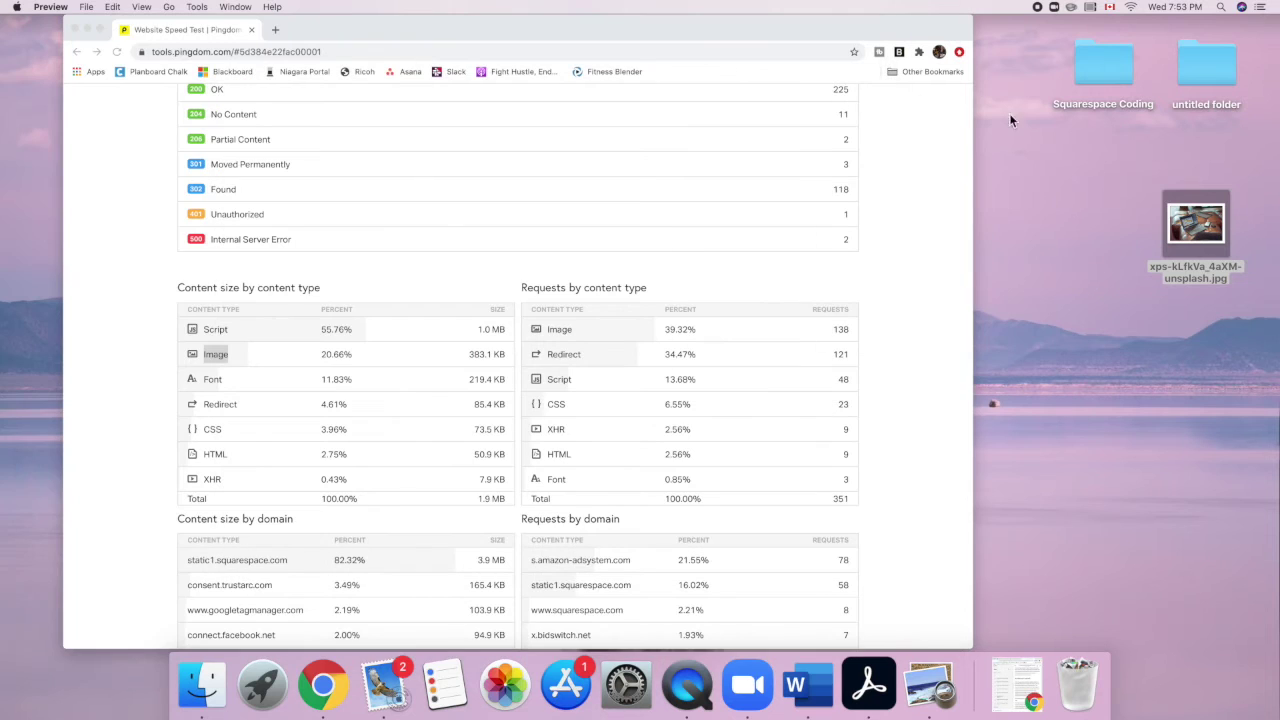
Reopen xps-kLfkVa_4aXM-unsplash.jpg from the desktop, check its dimensions and file size, and close it.
double_click(1195, 228)
click(202, 8)
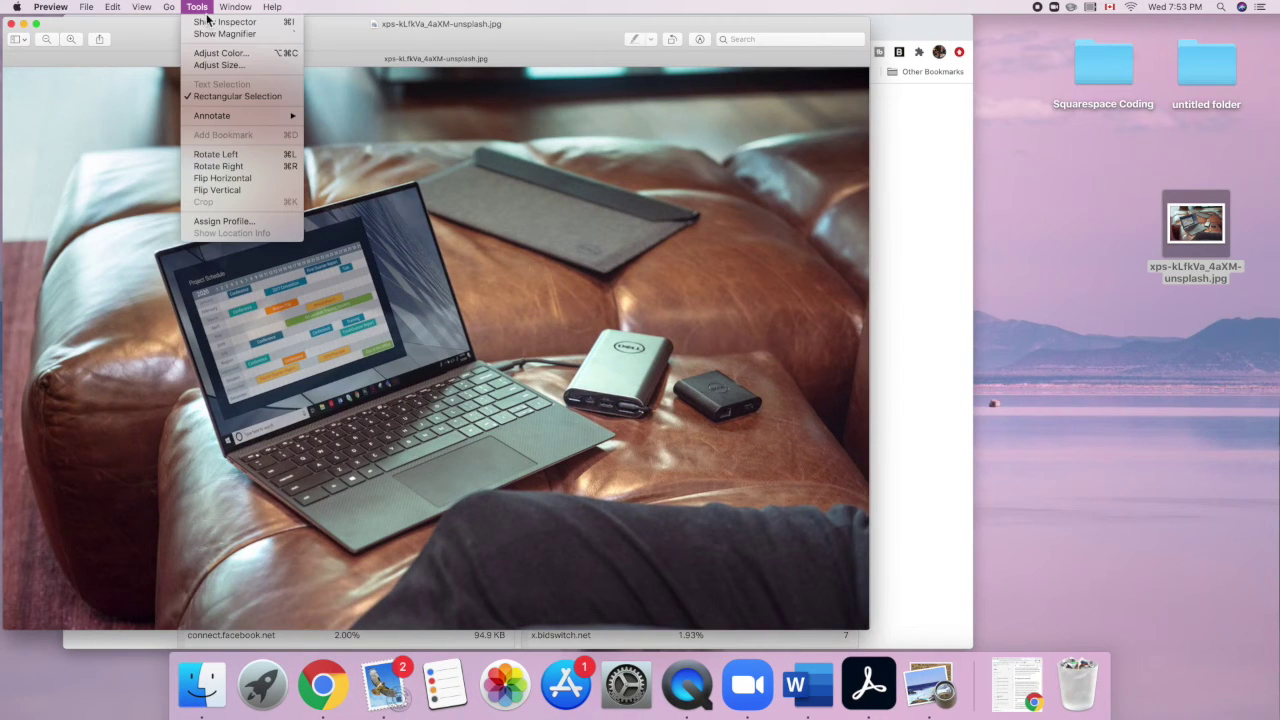
click(219, 64)
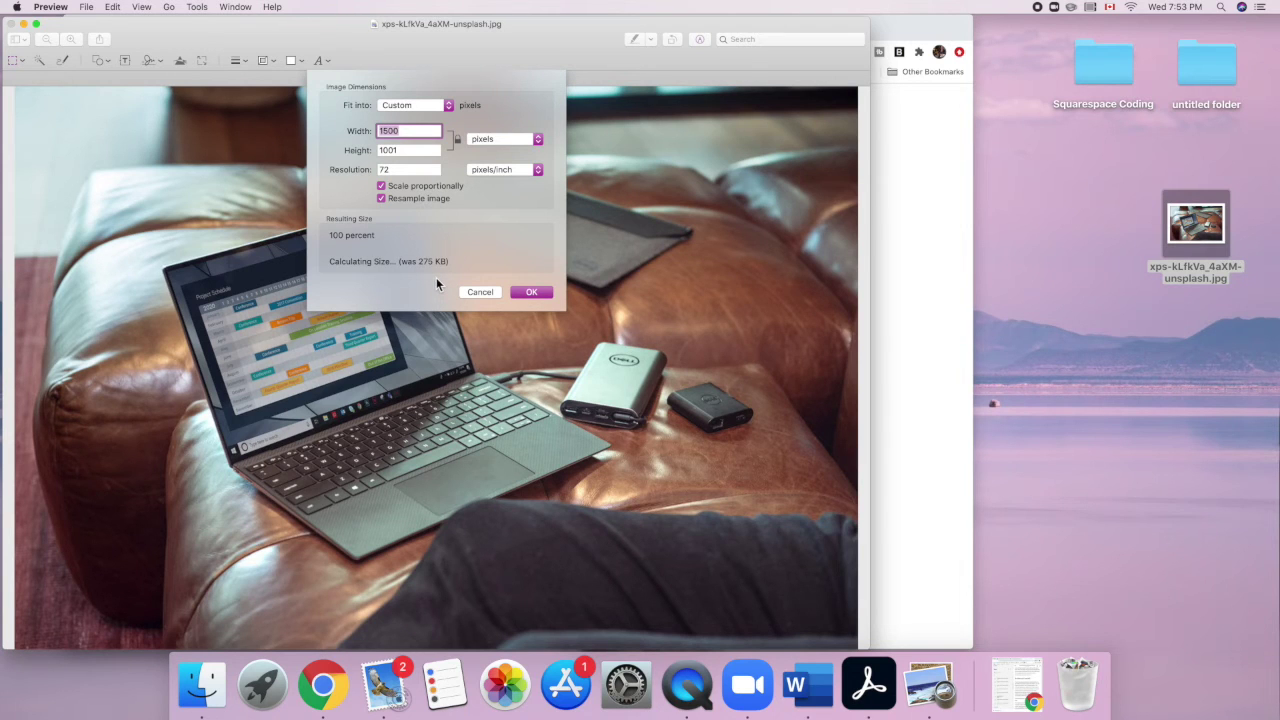
click(531, 294)
click(12, 23)
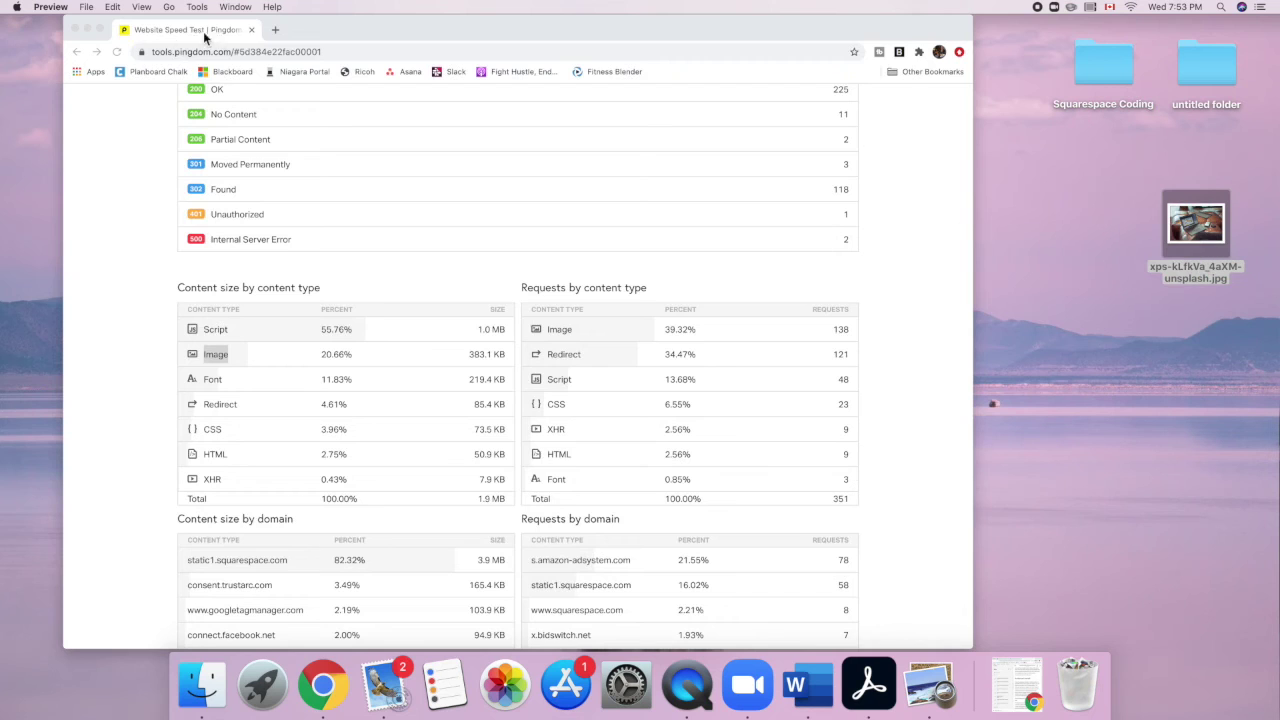
Compress xps-kLfkVa_4aXM-unsplash.jpg from the desktop on compressjpeg.com in a new Chrome tab and download the compressed file.
click(276, 32)
text(comp)
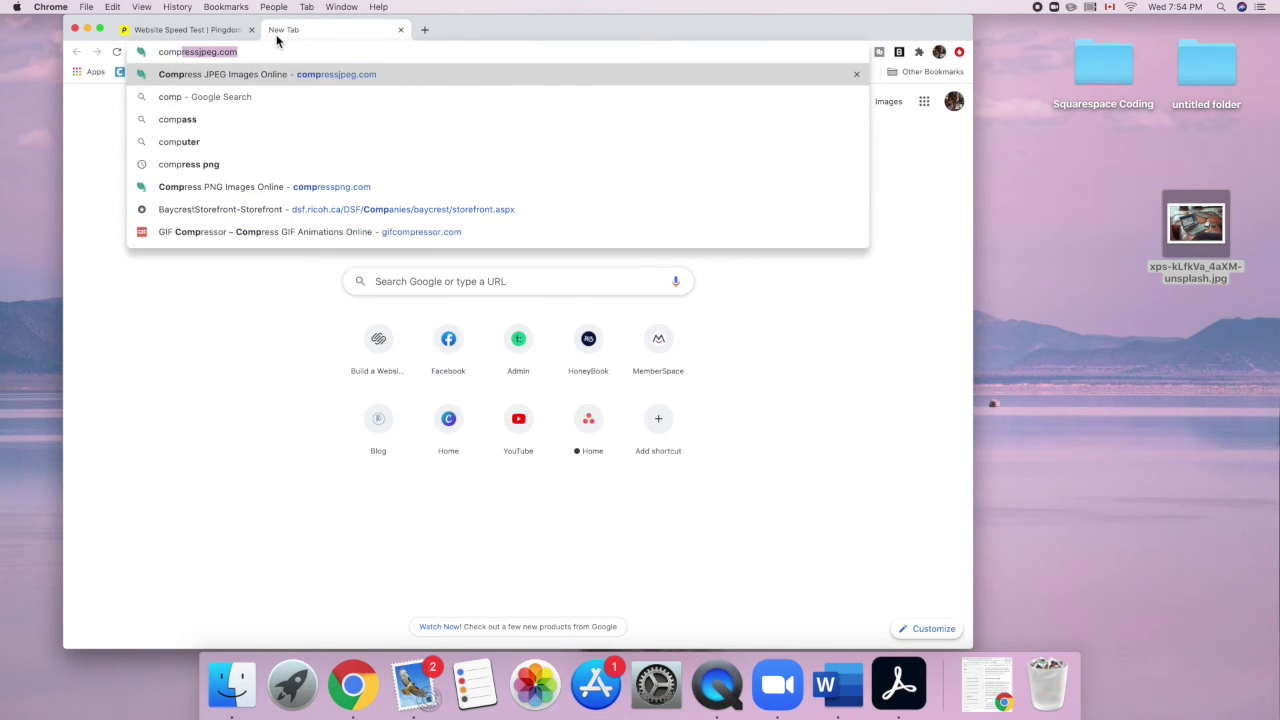
key(Return)
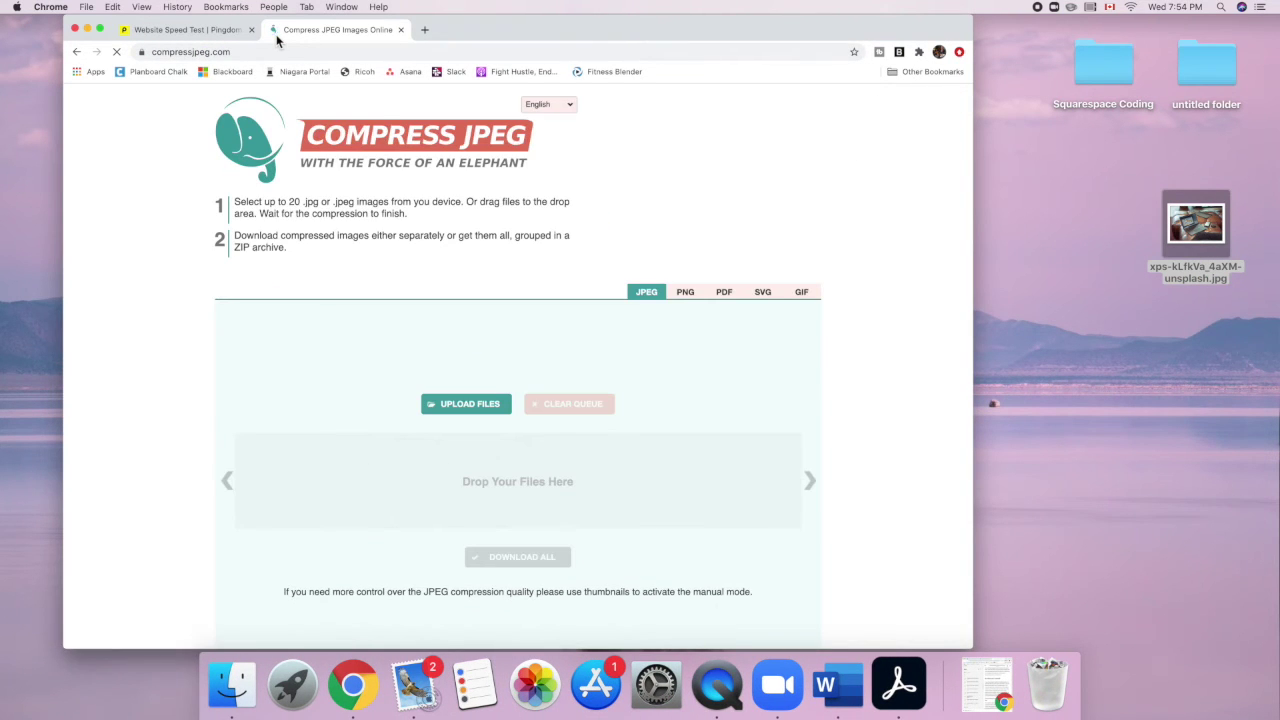
drag(1198, 228, 478, 467)
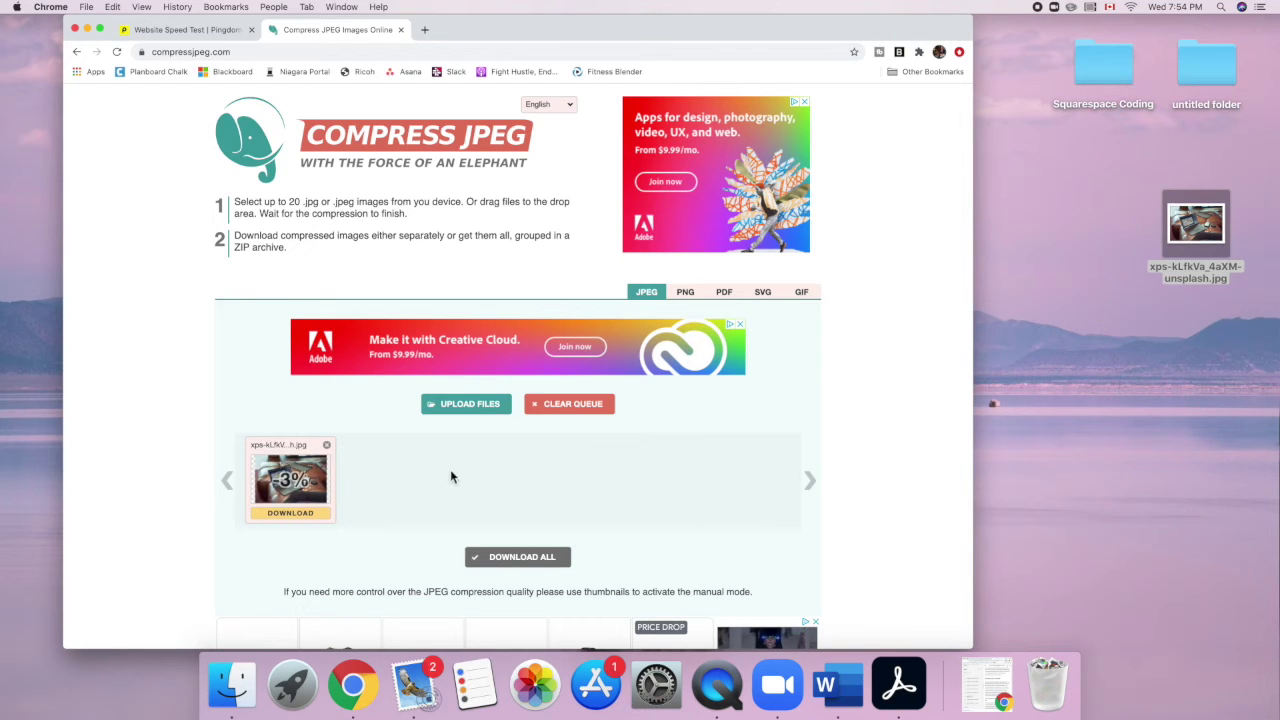
click(296, 514)
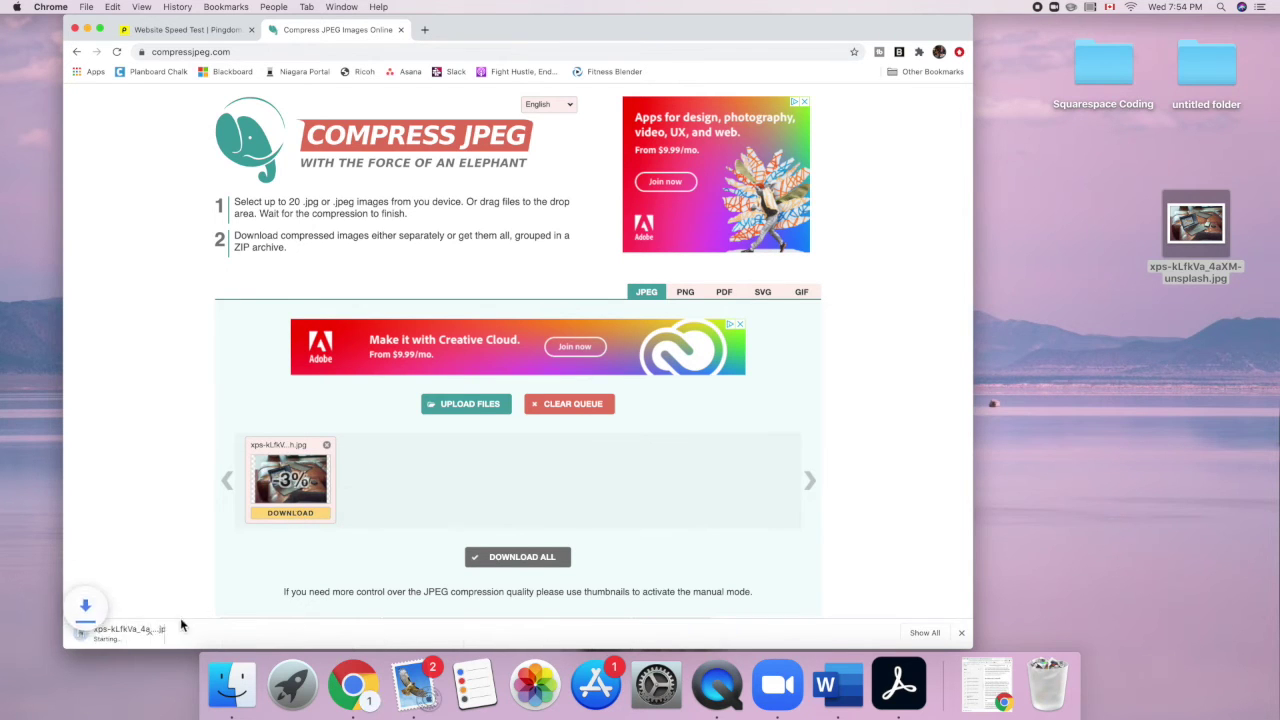
Open the downloaded compressed image in Preview, check its dimensions, file size and file name, and close it.
click(140, 633)
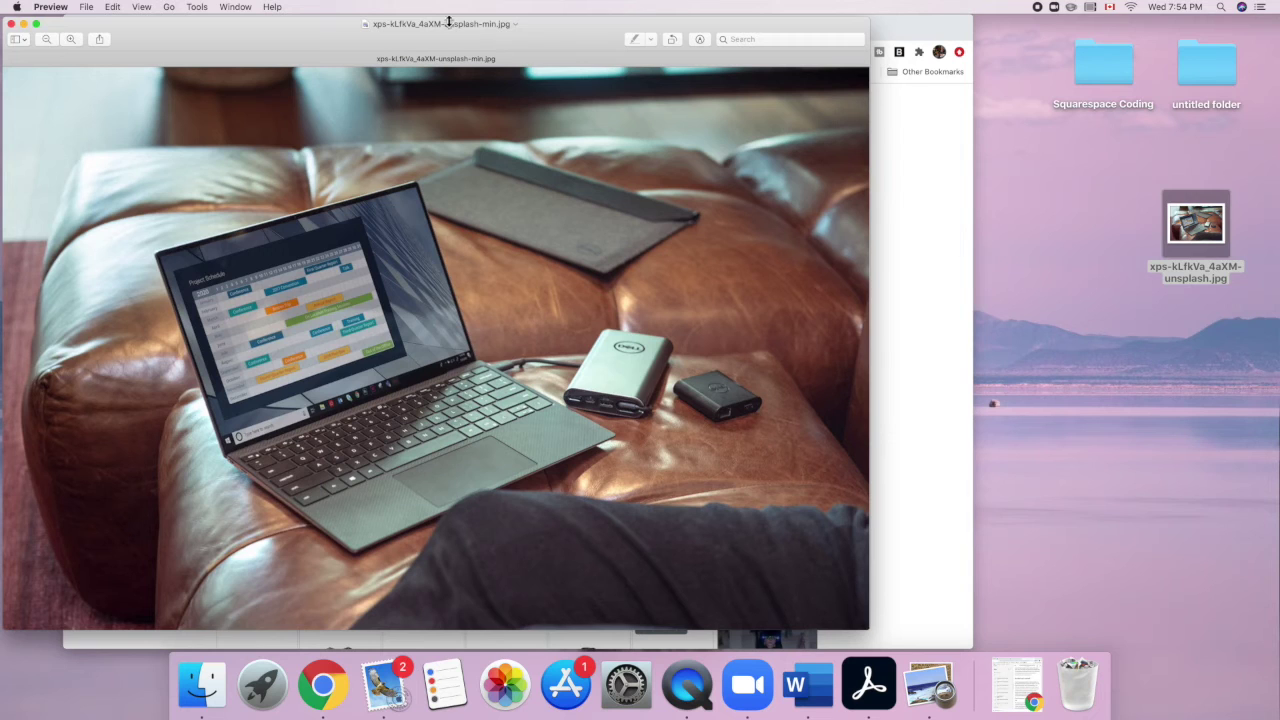
click(199, 8)
click(228, 65)
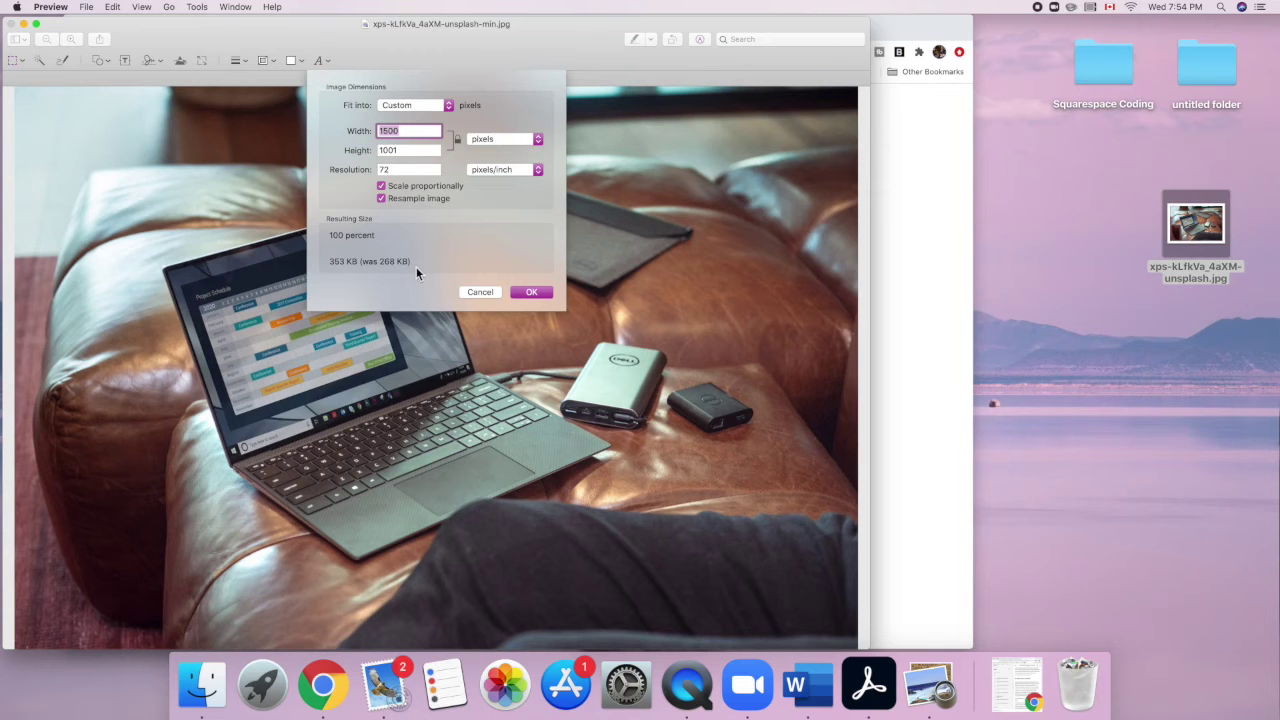
click(530, 292)
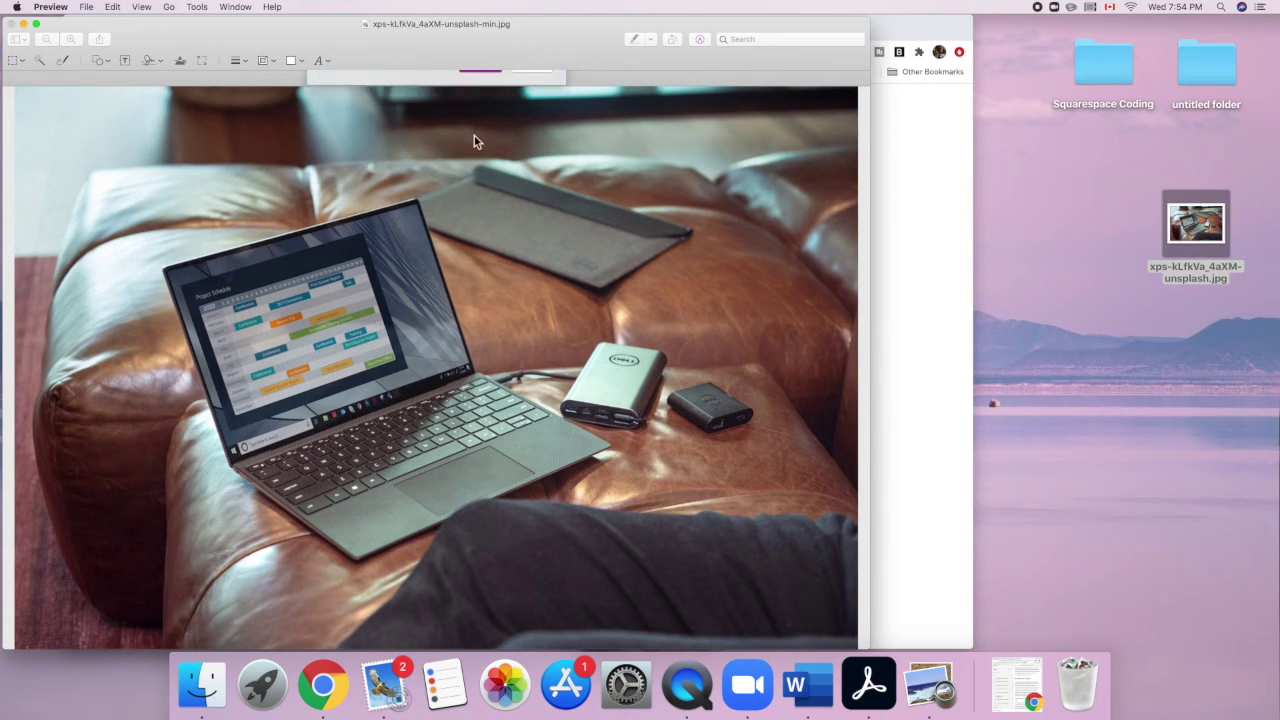
click(464, 25)
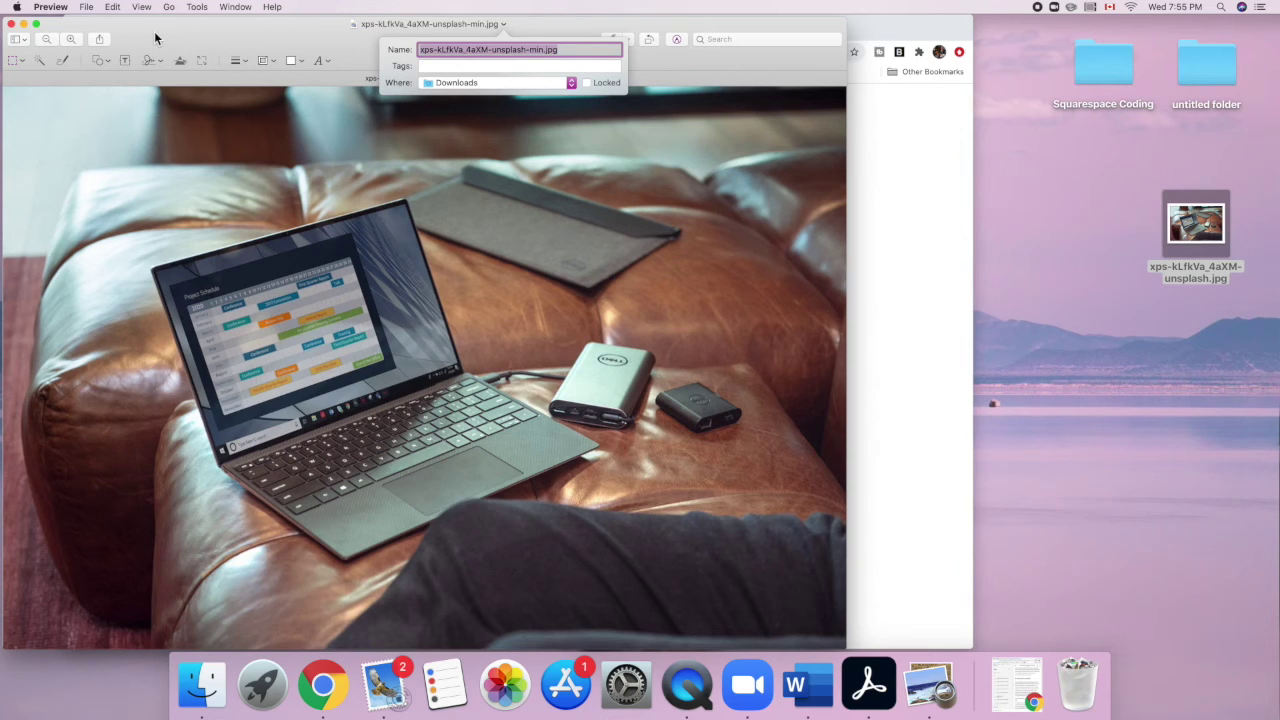
click(12, 23)
Return to the Pingdom results in Chrome and review the Script entry, the overall page size and the content size by content type.
click(212, 30)
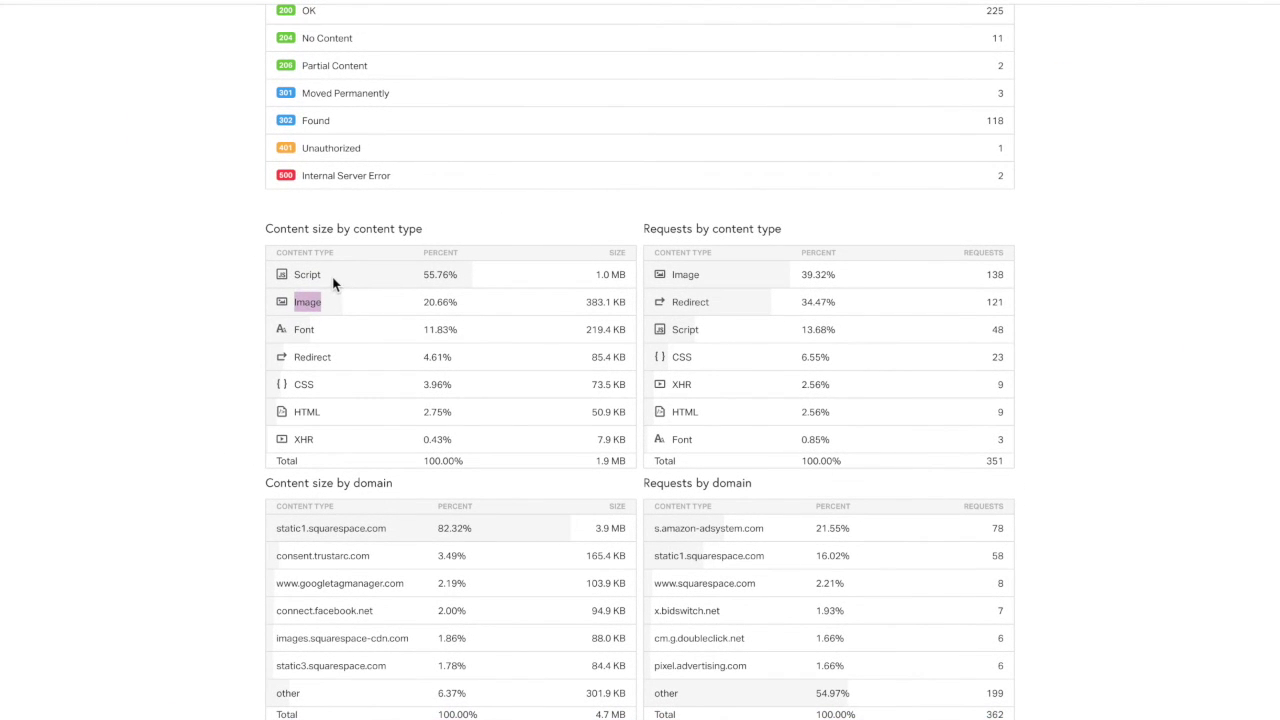
drag(321, 276, 295, 277)
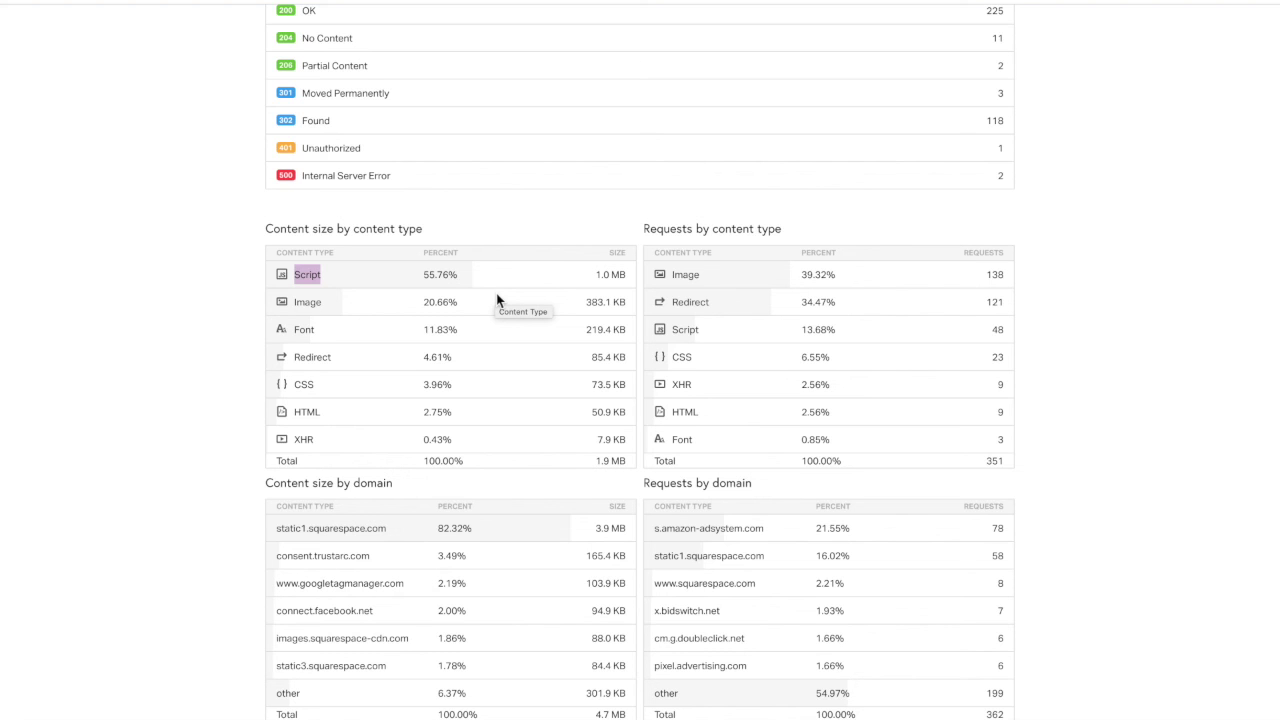
scroll(496, 293, up, 15)
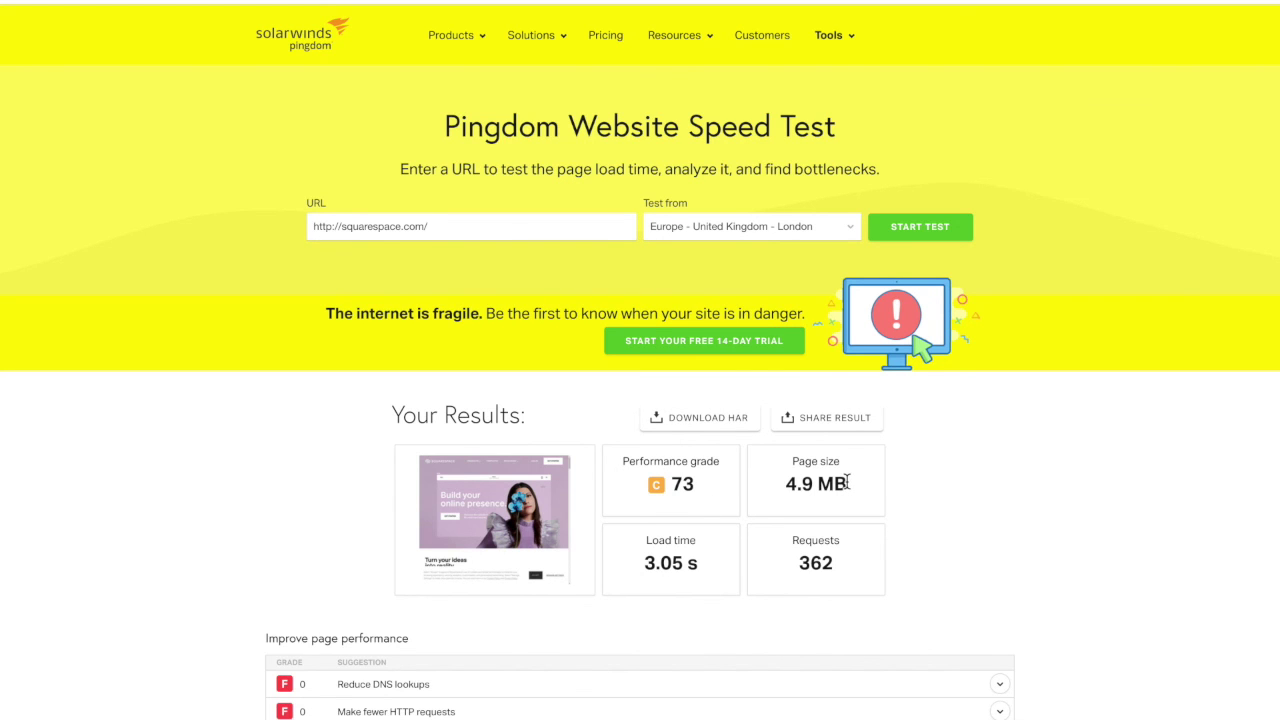
scroll(846, 483, down, 10)
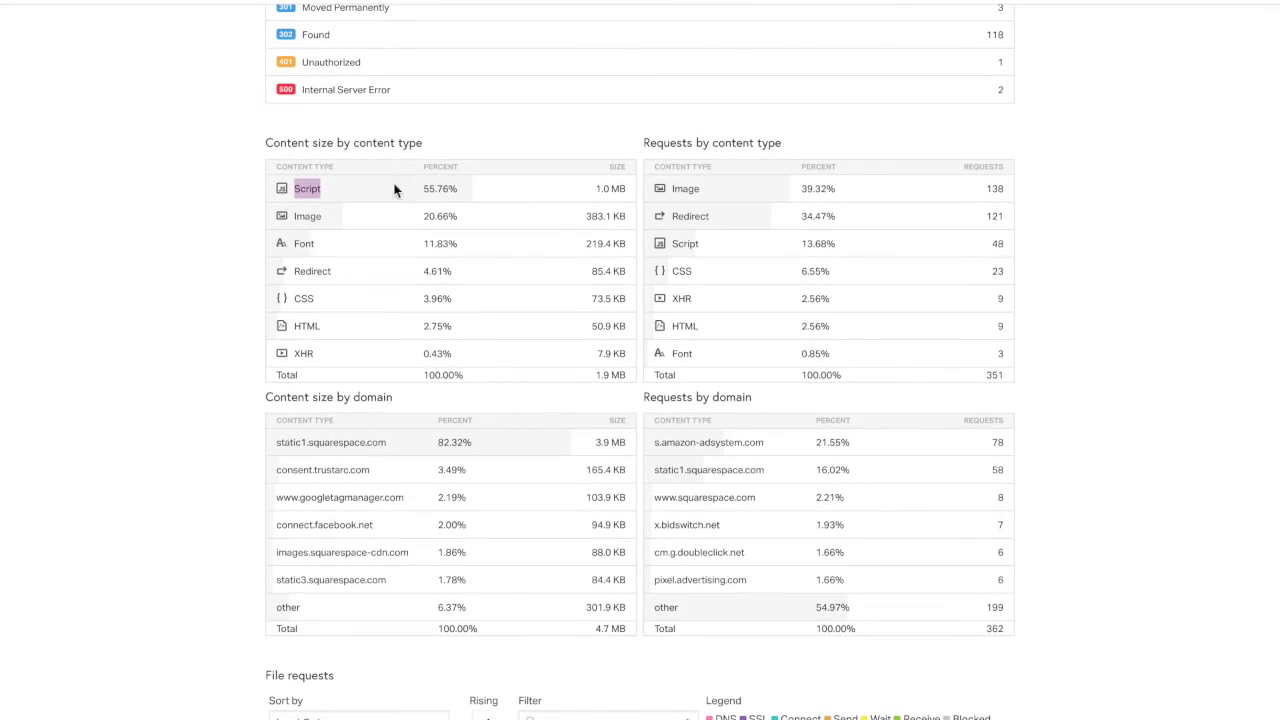
drag(263, 144, 411, 165)
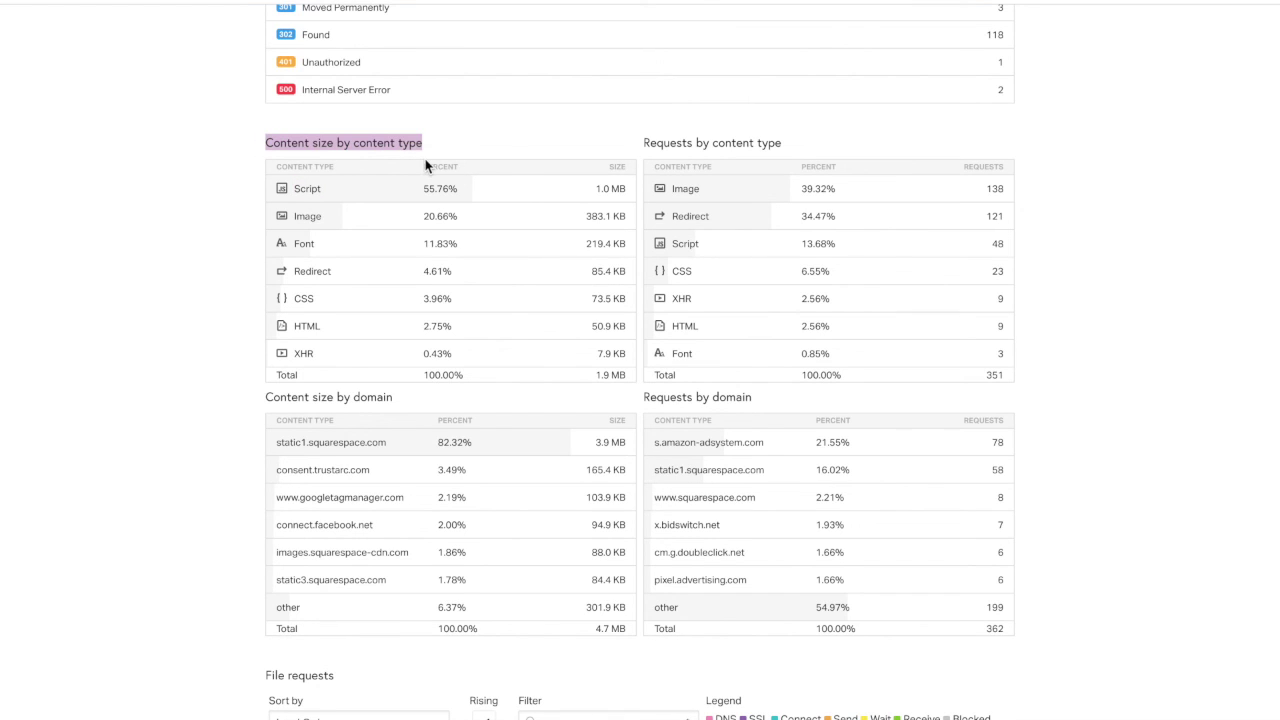